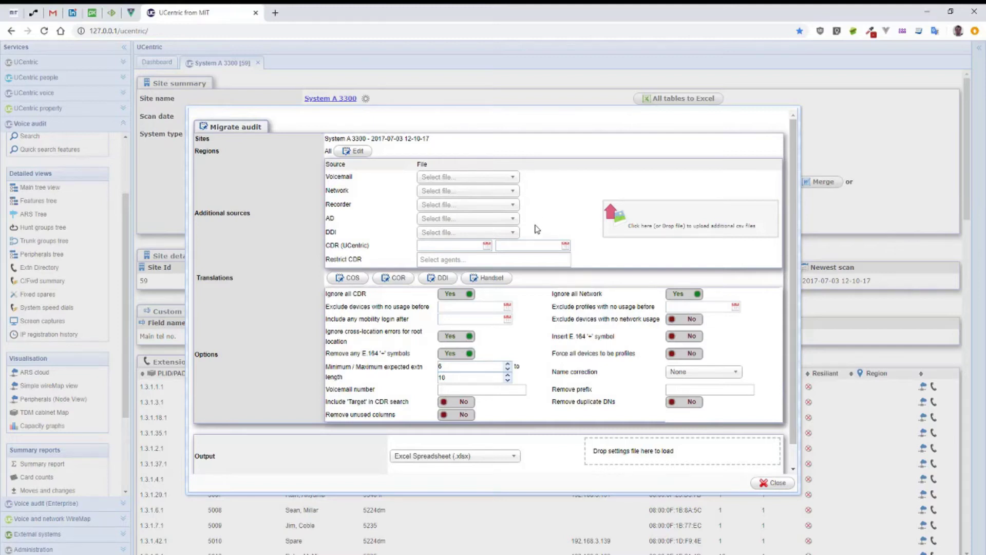
{"action": "left_click", "coordinate": [513, 178]}
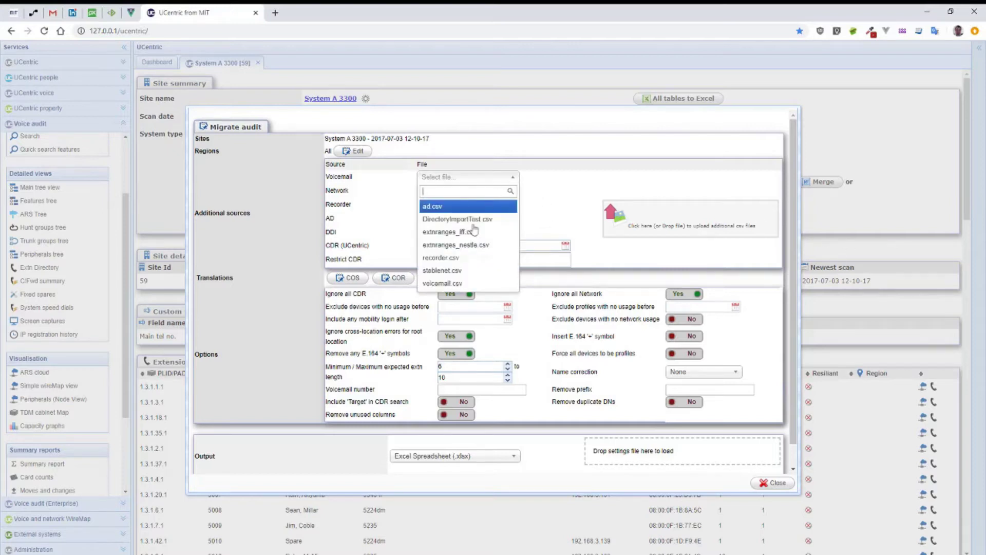
{"action": "left_click", "coordinate": [545, 190]}
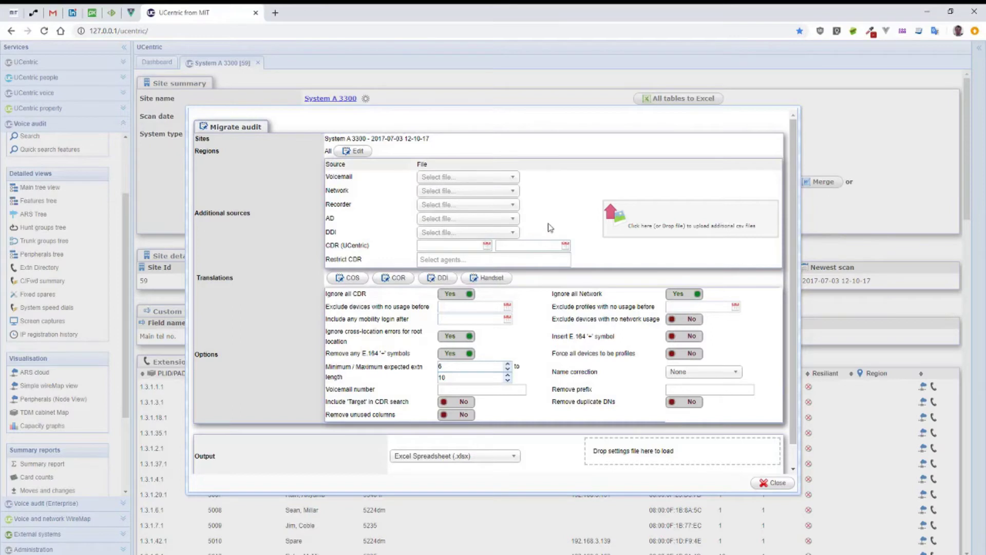
{"action": "left_click", "coordinate": [487, 245]}
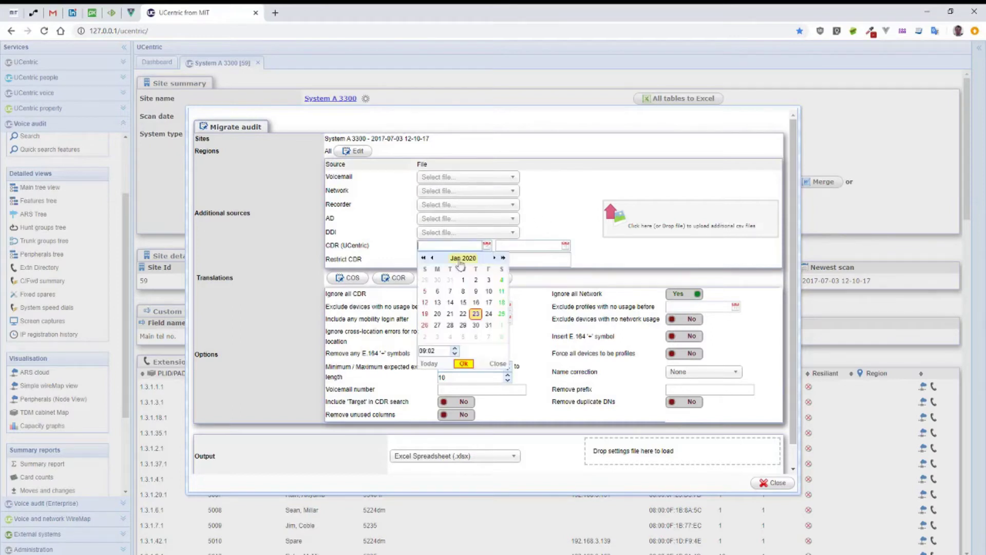
{"action": "left_click", "coordinate": [432, 259]}
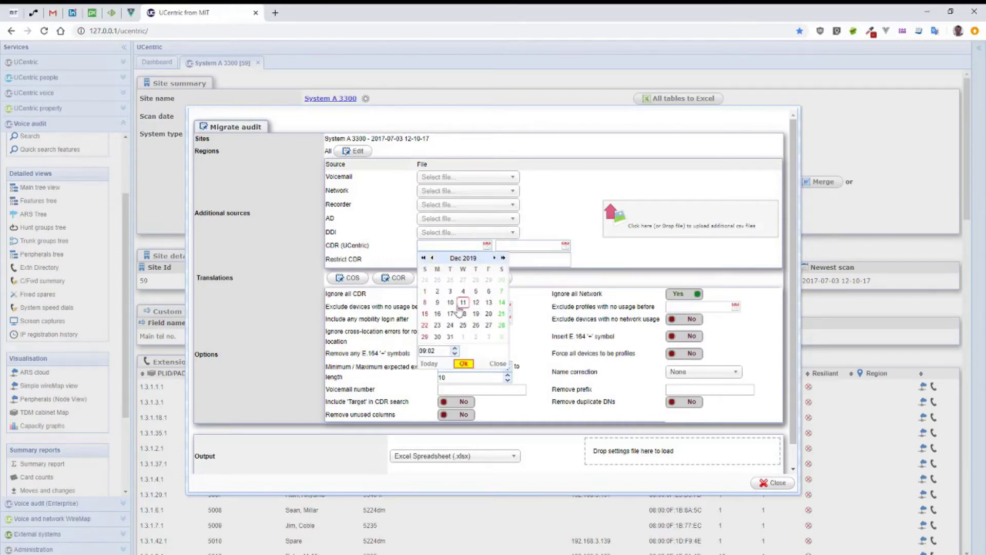
{"action": "left_click", "coordinate": [464, 364]}
{"action": "left_click", "coordinate": [566, 246]}
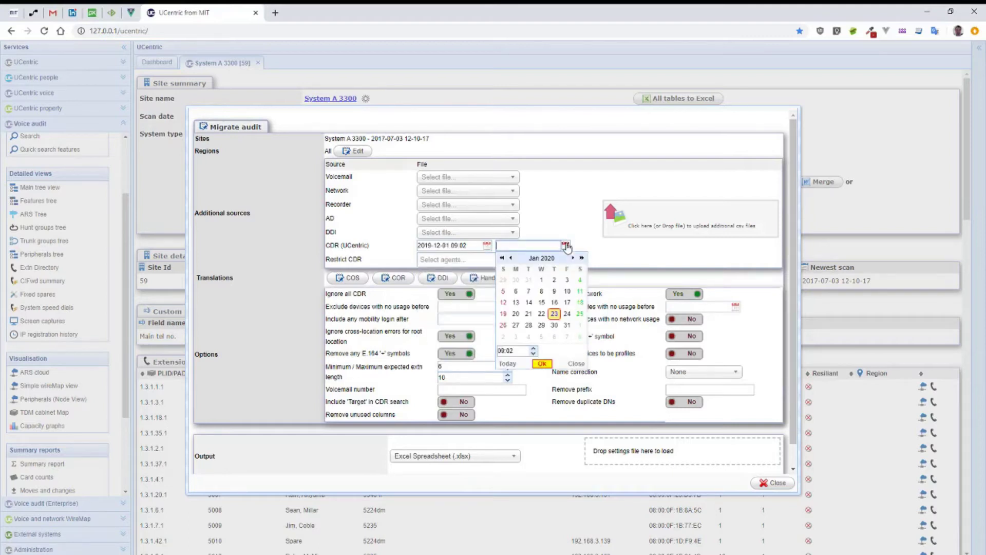
{"action": "left_click", "coordinate": [568, 327]}
{"action": "left_click", "coordinate": [550, 364]}
{"action": "left_click", "coordinate": [456, 295]}
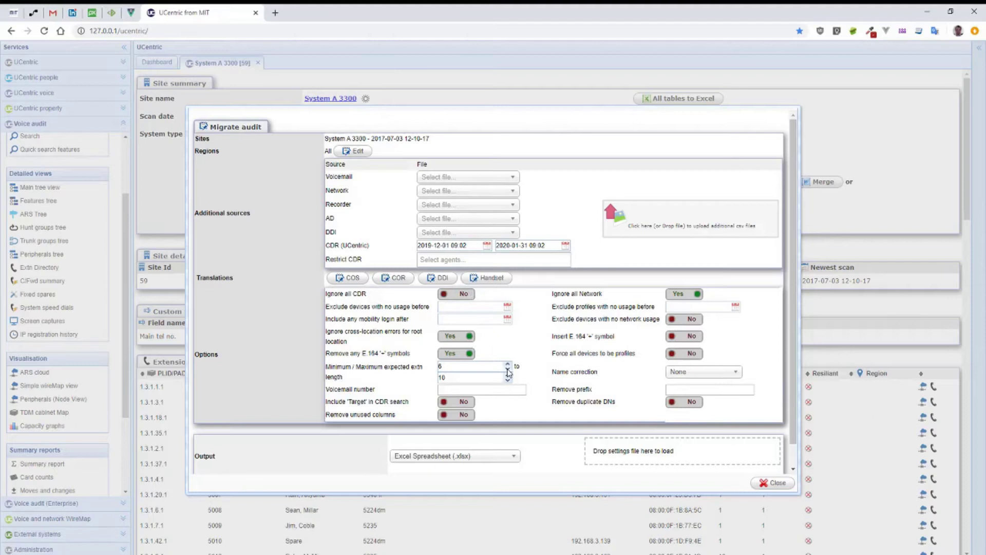
Step: Set the minimum and maximum expected extension length to 4 and switch Remove unused columns to Yes
{"action": "left_click", "coordinate": [507, 369]}
{"action": "left_click", "coordinate": [507, 370]}
{"action": "left_click", "coordinate": [446, 414]}
Step: Create the migration plan with Excel Spreadsheet (.xlsx) as output and open the generated workbook in Excel
{"action": "scroll", "coordinate": [427, 396], "scroll_direction": "down", "scroll_amount": 1}
{"action": "left_click", "coordinate": [506, 436]}
{"action": "scroll", "coordinate": [508, 436], "scroll_direction": "down", "scroll_amount": 3}
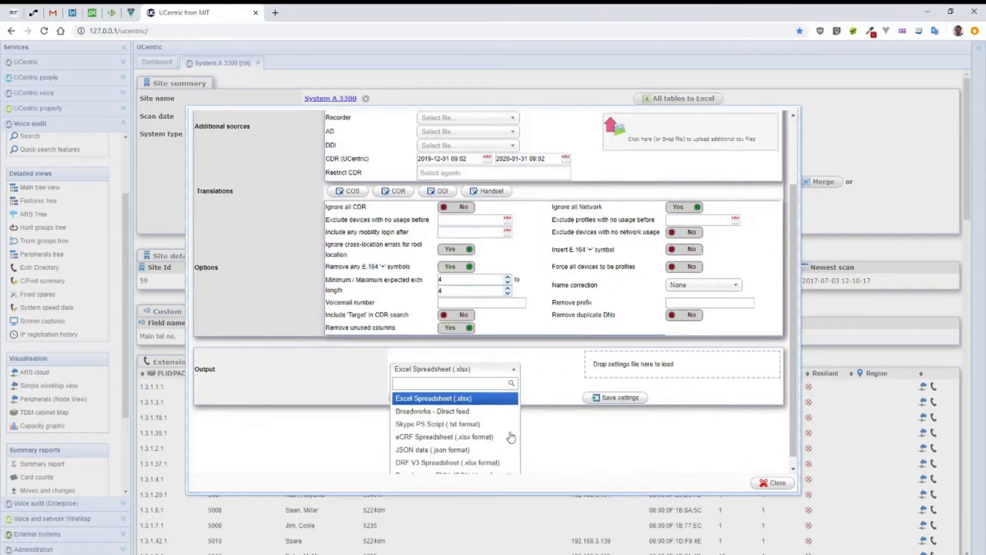
{"action": "left_click", "coordinate": [447, 387]}
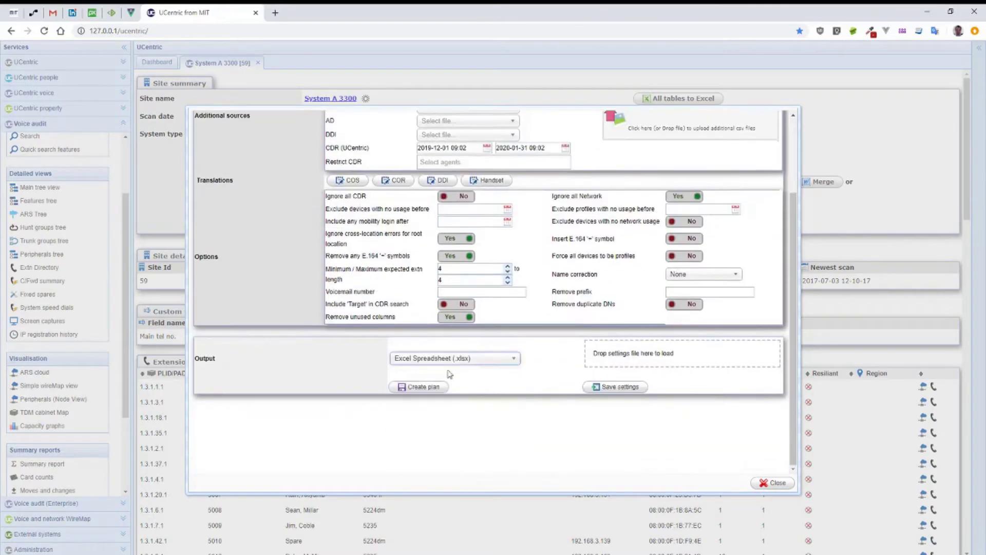
{"action": "left_click", "coordinate": [421, 386]}
{"action": "left_click", "coordinate": [466, 351]}
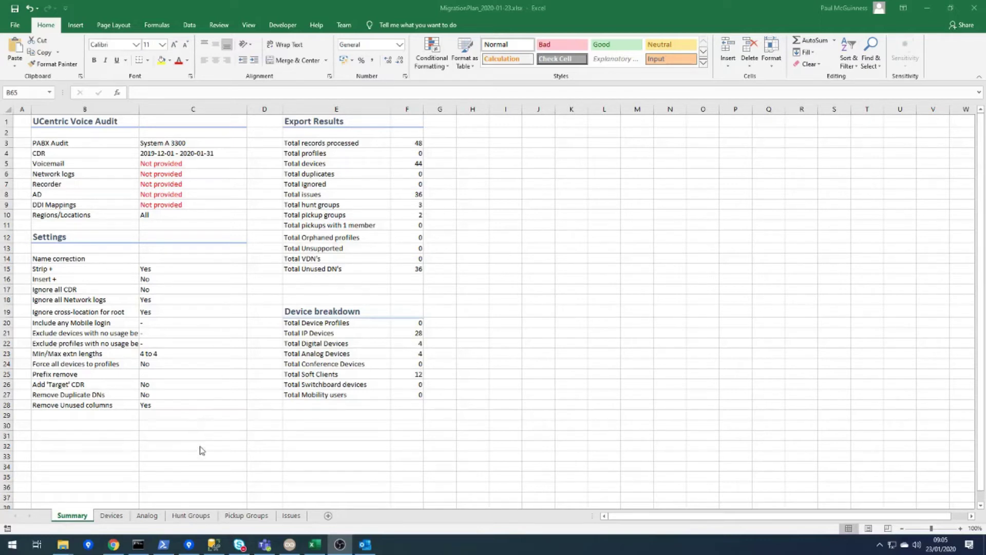
Step: Review the Devices sheet from the device and CDR usage columns across to the issue flag columns
{"action": "left_click", "coordinate": [111, 515]}
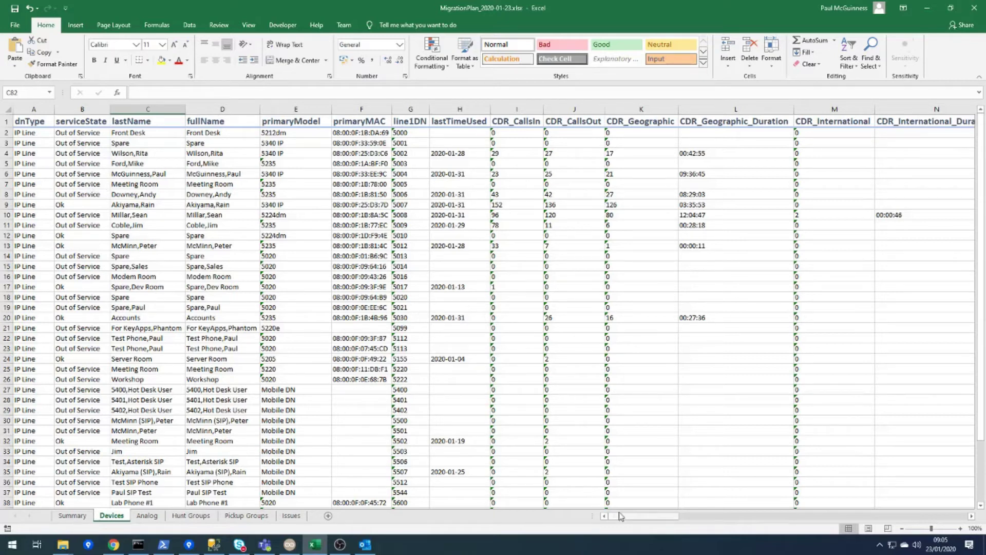
{"action": "left_click_drag", "start_coordinate": [621, 520], "coordinate": [662, 518]}
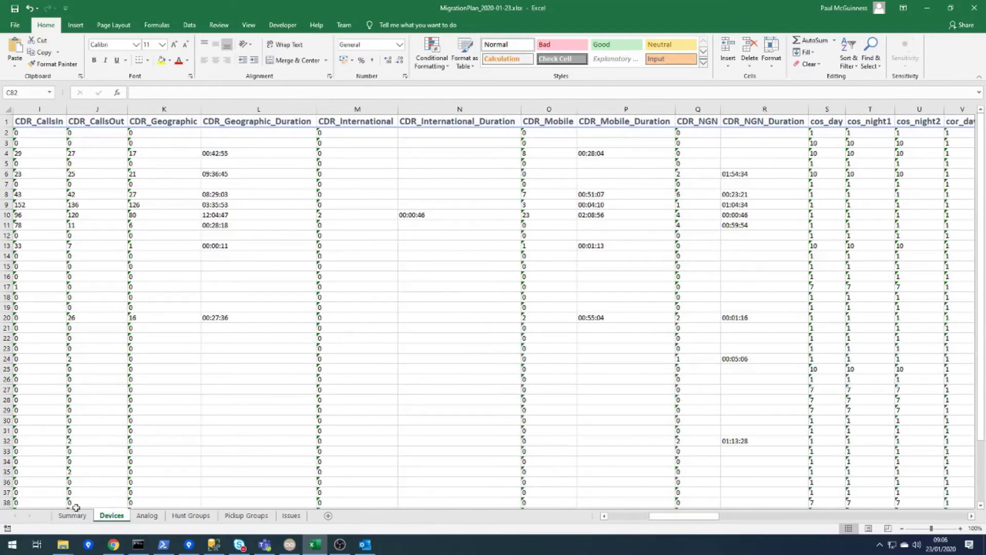
{"action": "left_click", "coordinate": [605, 516]}
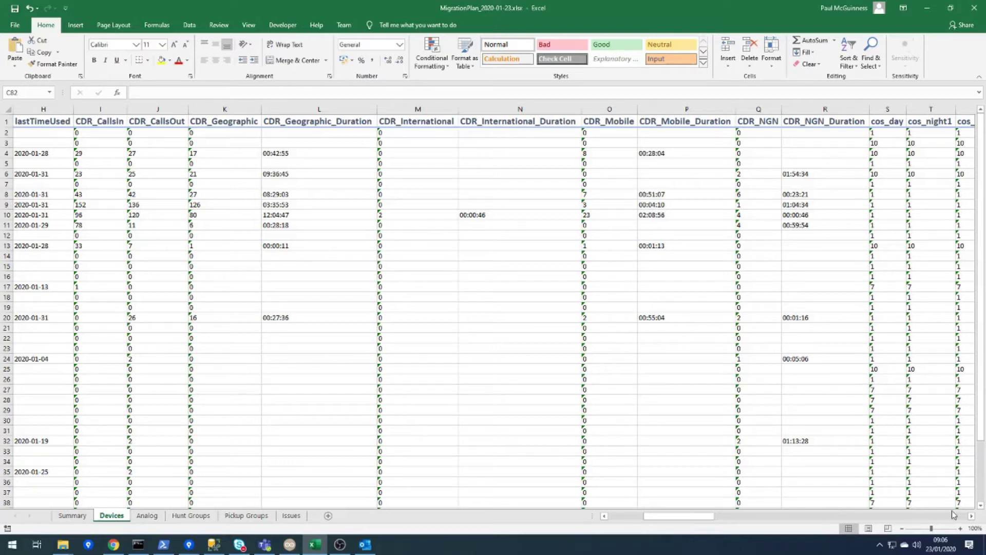
{"action": "left_click_drag", "start_coordinate": [971, 517], "coordinate": [971, 518]}
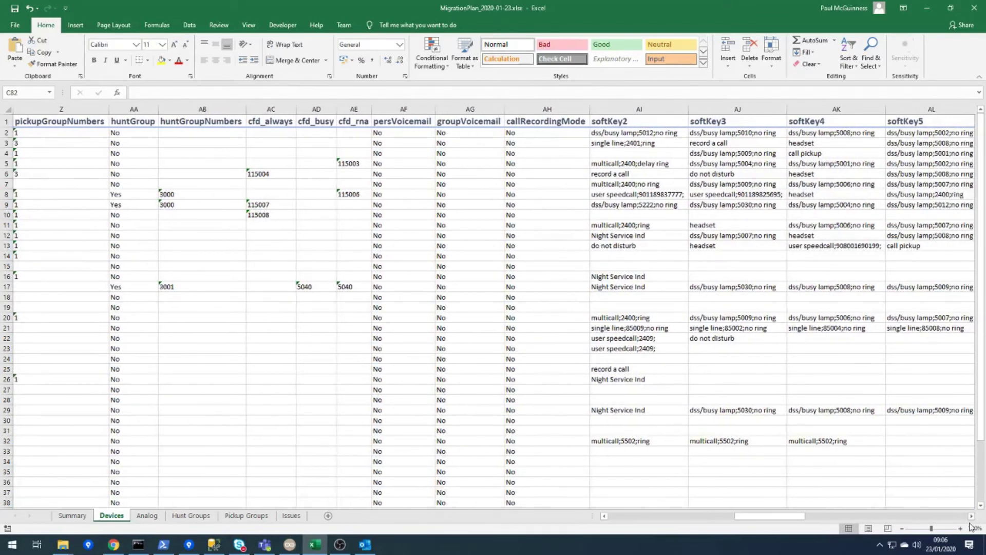
{"action": "left_click_drag", "start_coordinate": [972, 518], "coordinate": [971, 517]}
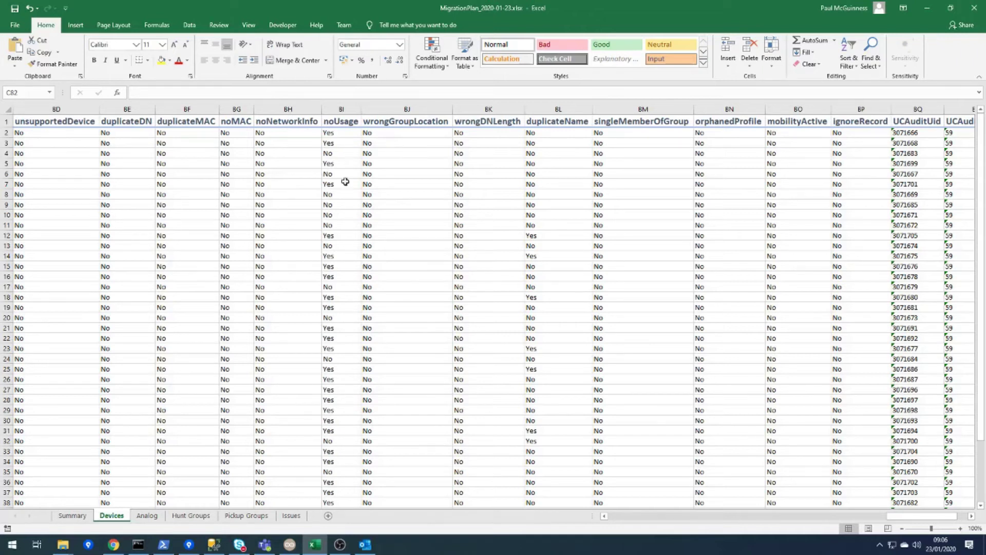
Step: Examine the Devices sheet's issue flags from noUsage through wrongGroupLocation, wrongDNLength, duplicateName, singleMemberOfGroup, orphanedProfile and mobilityActive to ignoreRecord
{"action": "left_click", "coordinate": [345, 236]}
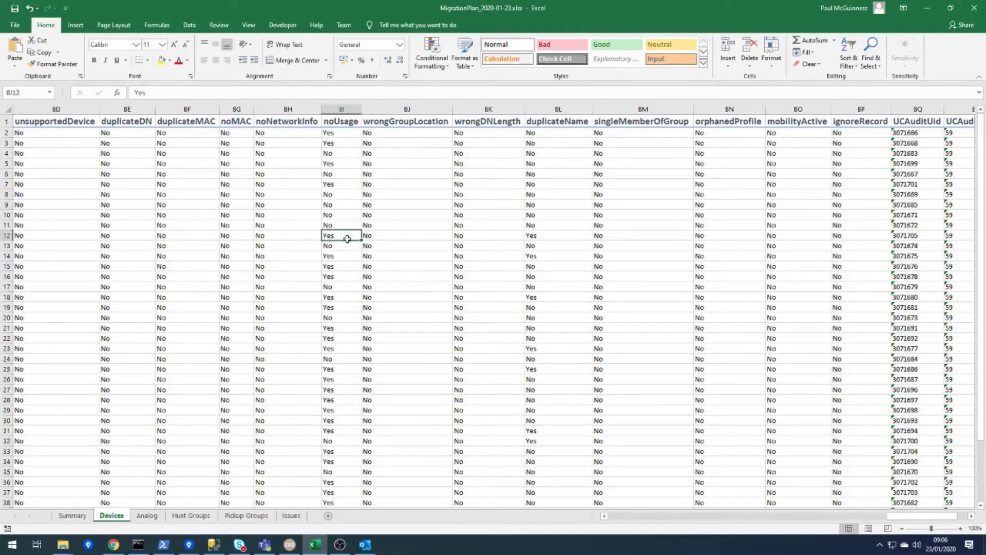
{"action": "left_click", "coordinate": [422, 109]}
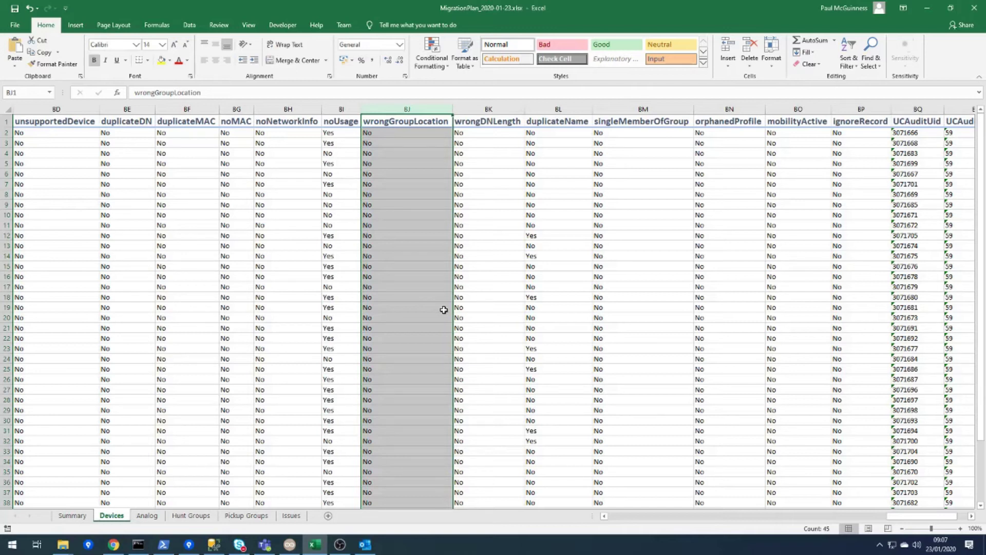
{"action": "left_click", "coordinate": [508, 109]}
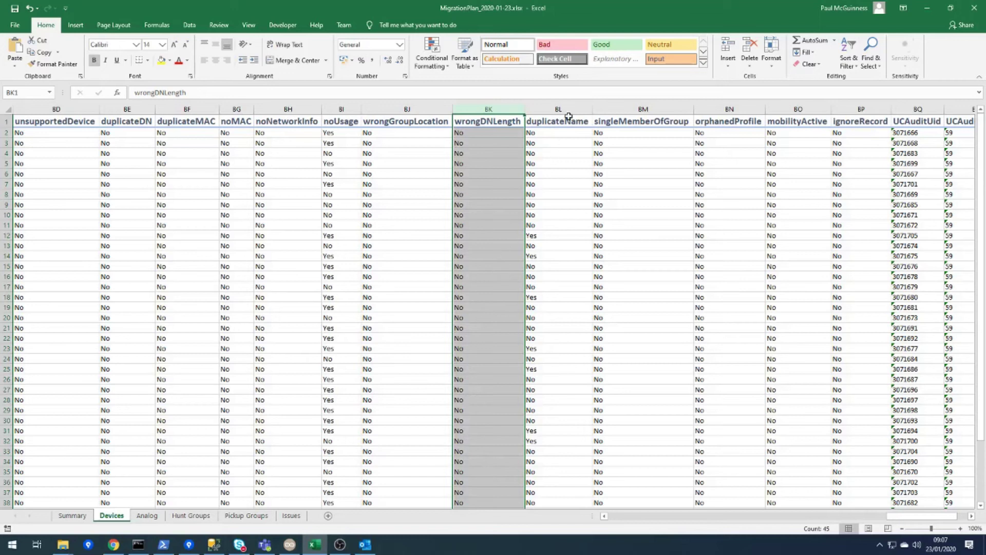
{"action": "left_click", "coordinate": [564, 239]}
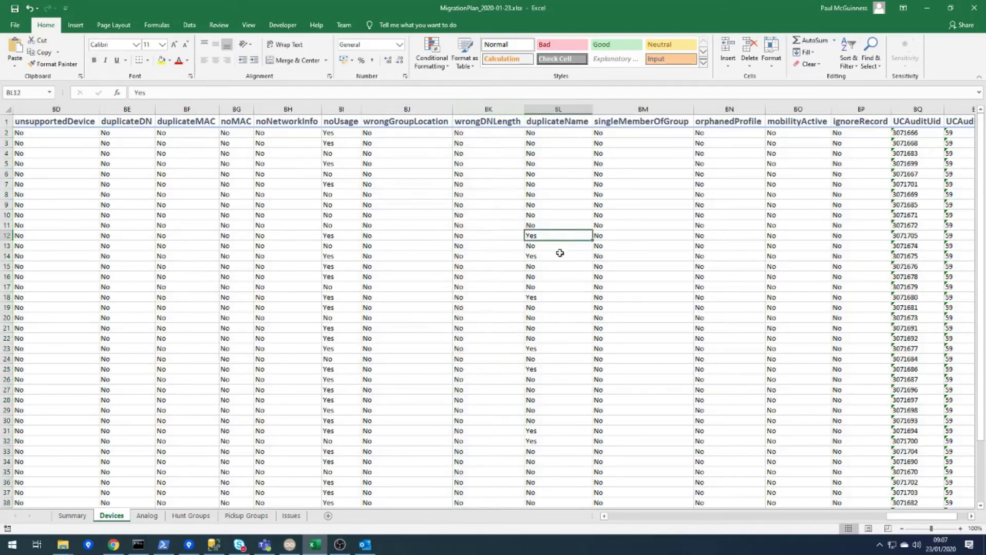
{"action": "left_click", "coordinate": [560, 257]}
{"action": "left_click", "coordinate": [557, 235]}
{"action": "left_click", "coordinate": [650, 109]}
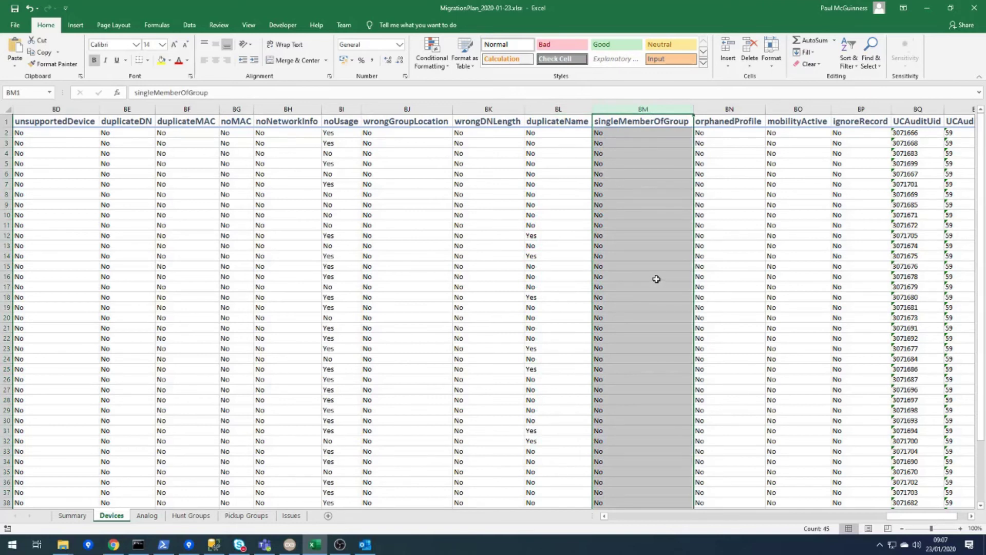
{"action": "left_click", "coordinate": [730, 109]}
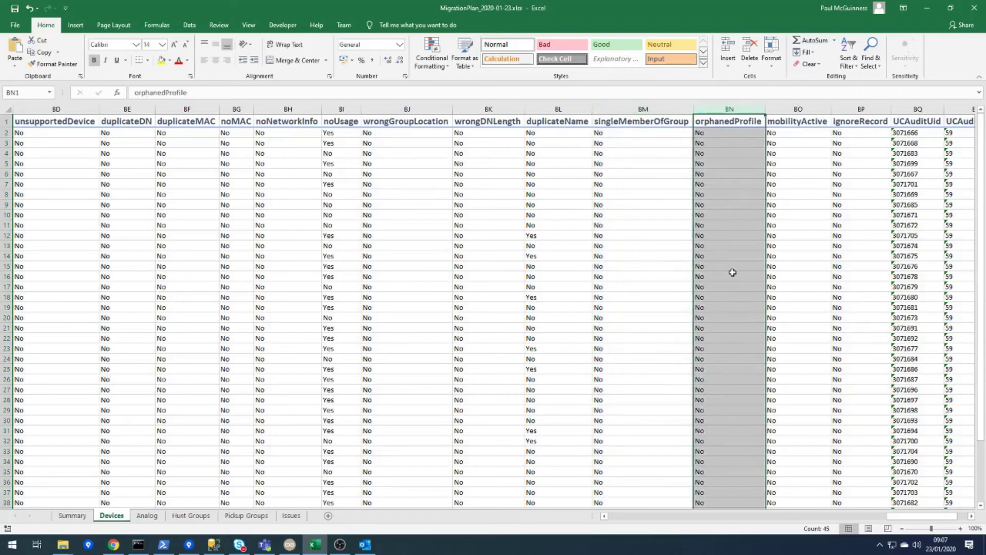
{"action": "left_click", "coordinate": [798, 109]}
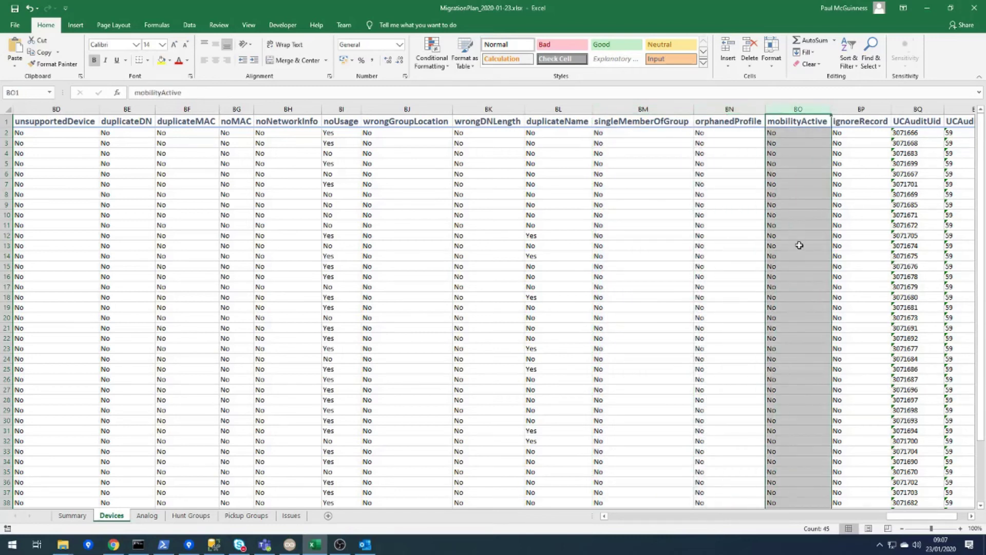
{"action": "left_click", "coordinate": [869, 109]}
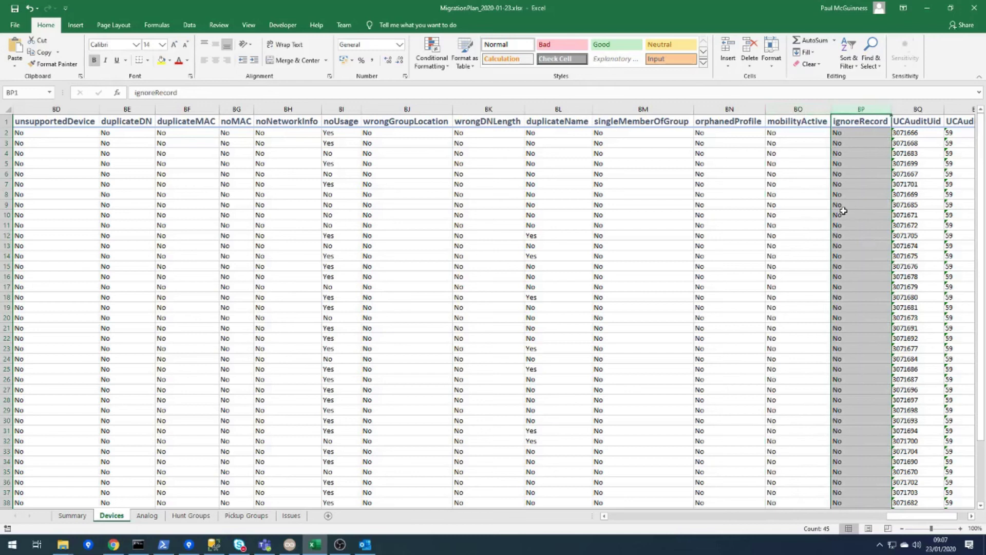
Step: Review the Analog, Hunt Groups, Pickup Groups and Issues sheets of the migration plan
{"action": "left_click", "coordinate": [148, 516]}
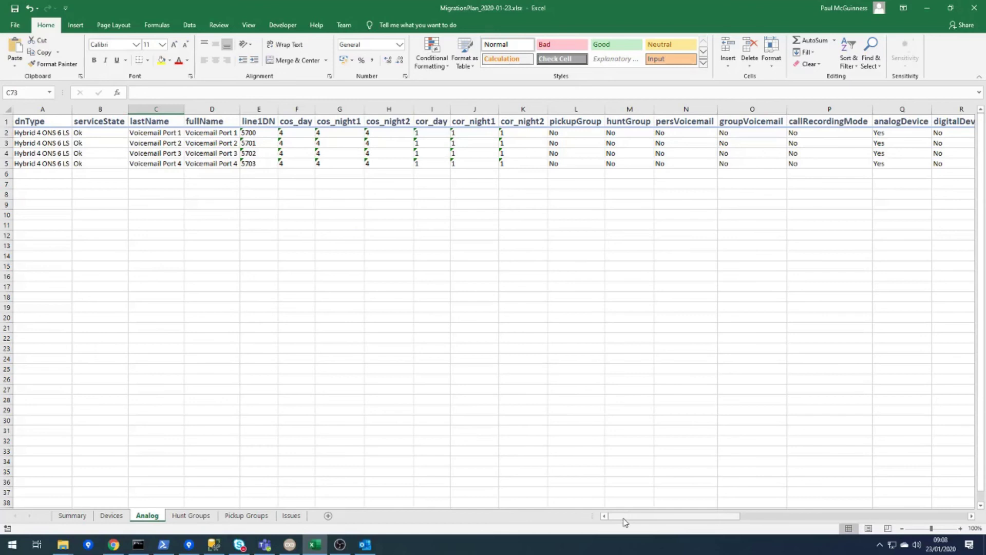
{"action": "left_click", "coordinate": [189, 516]}
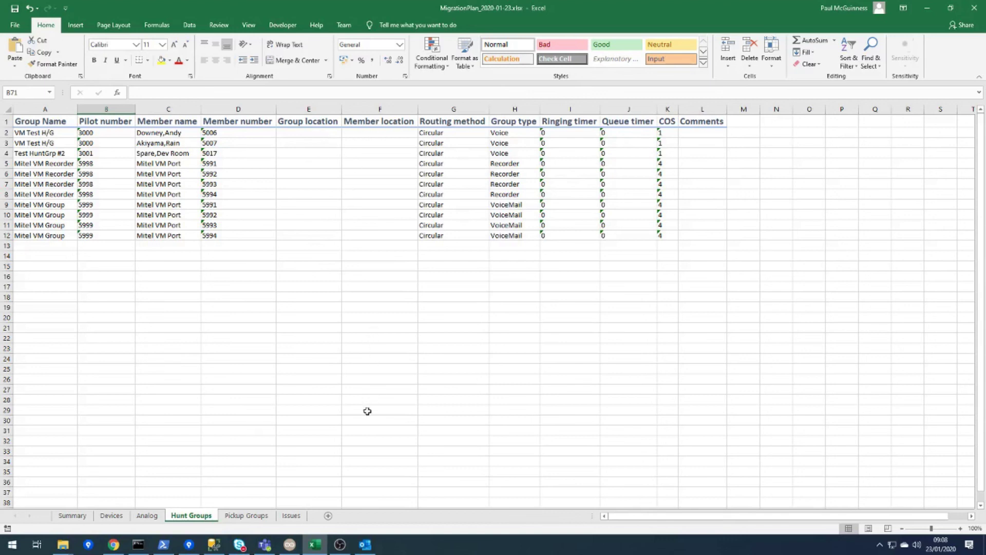
{"action": "left_click", "coordinate": [247, 515]}
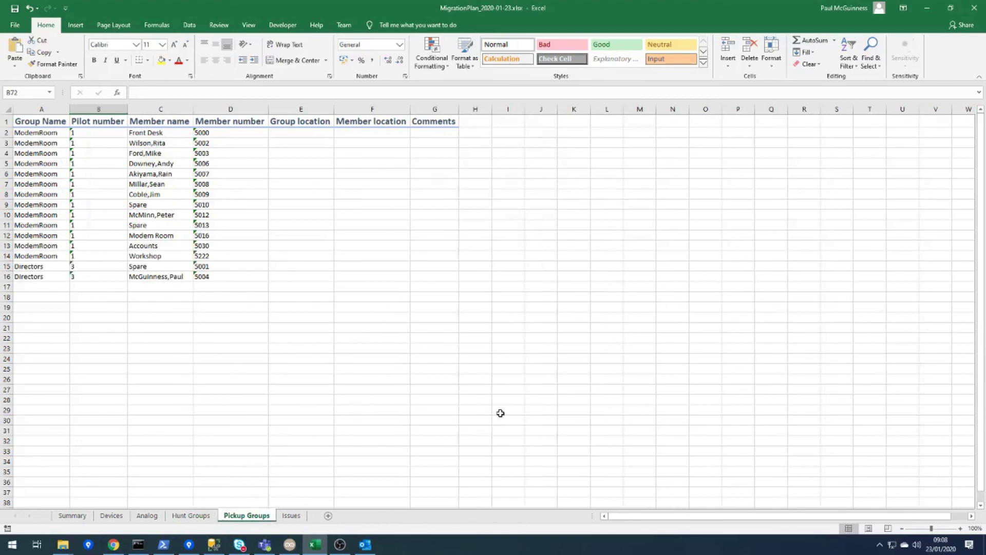
{"action": "left_click", "coordinate": [292, 516]}
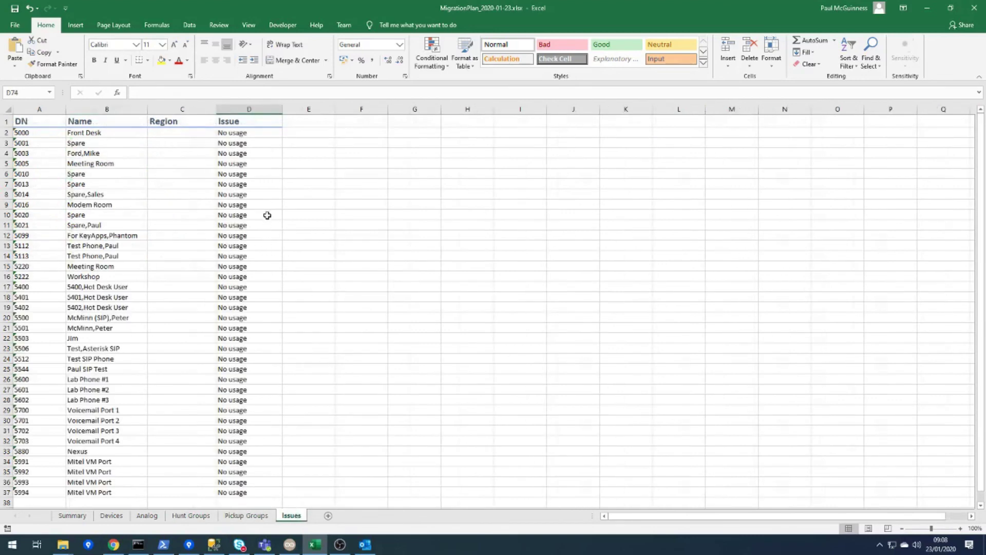